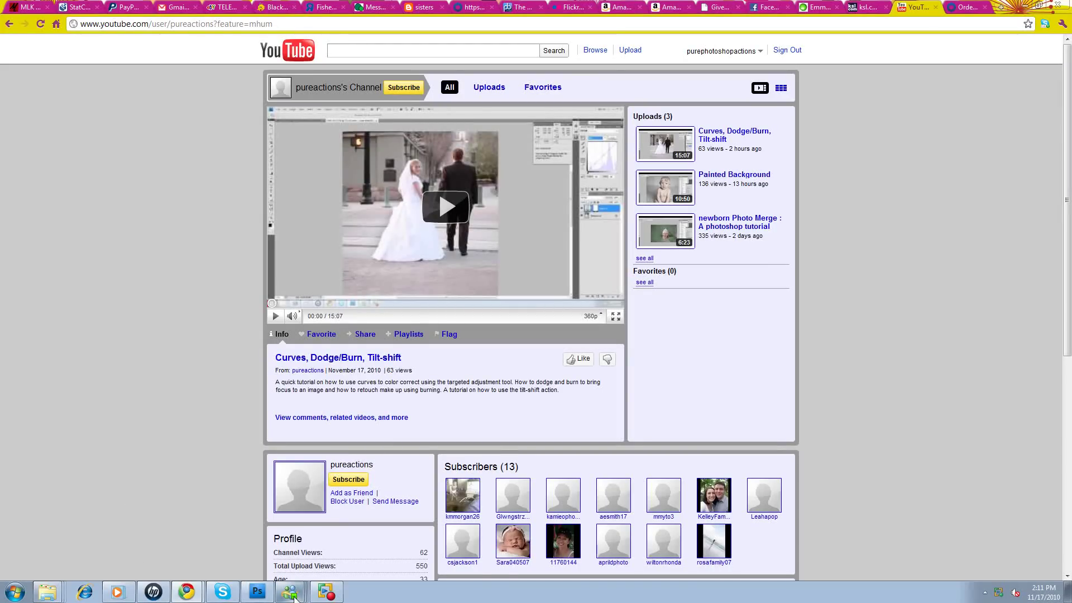
Search the Start menu for 'folder op' and open Folder Options
{"action": "mouse_move", "coordinate": [293, 595]}
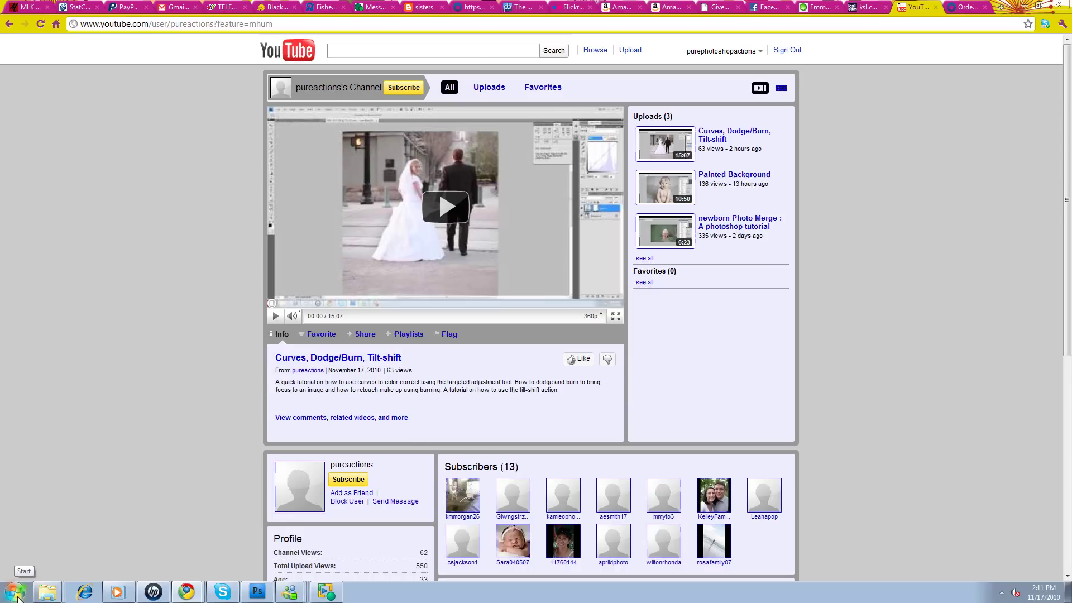
{"action": "left_click", "coordinate": [16, 592]}
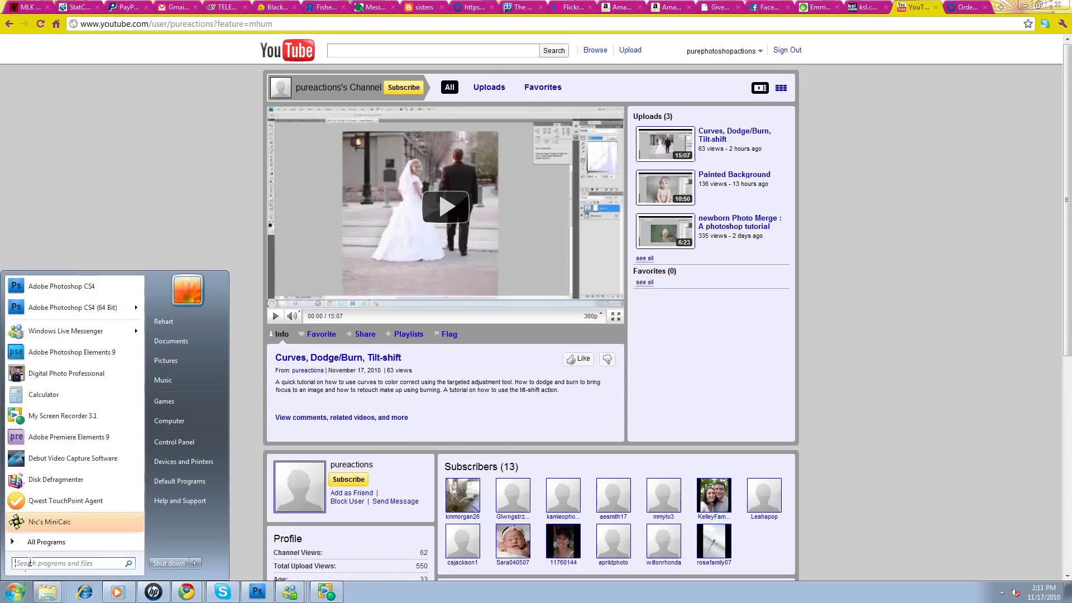
{"action": "left_click", "coordinate": [33, 562]}
{"action": "type", "text": "folder op"}
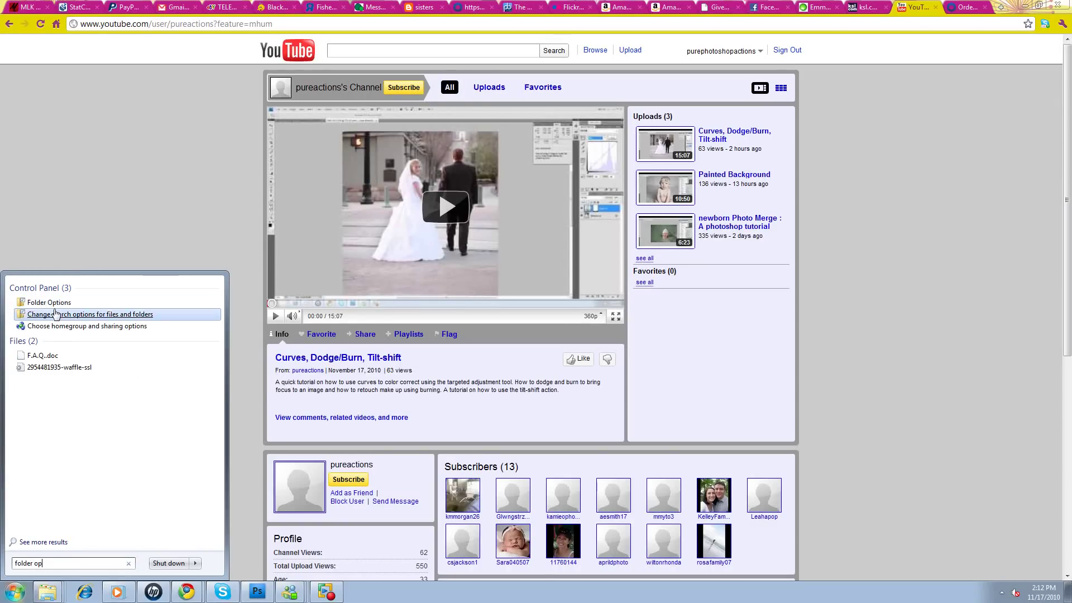
{"action": "left_click", "coordinate": [71, 302]}
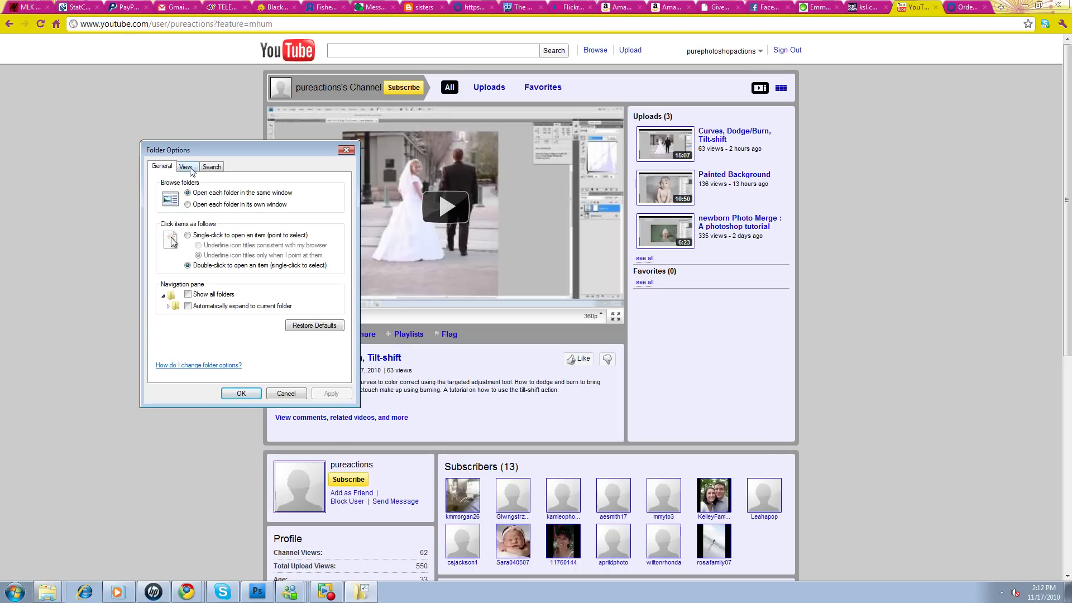
Enable 'Show hidden files, folders, and drives' on the View tab and confirm with OK
{"action": "left_click", "coordinate": [189, 168]}
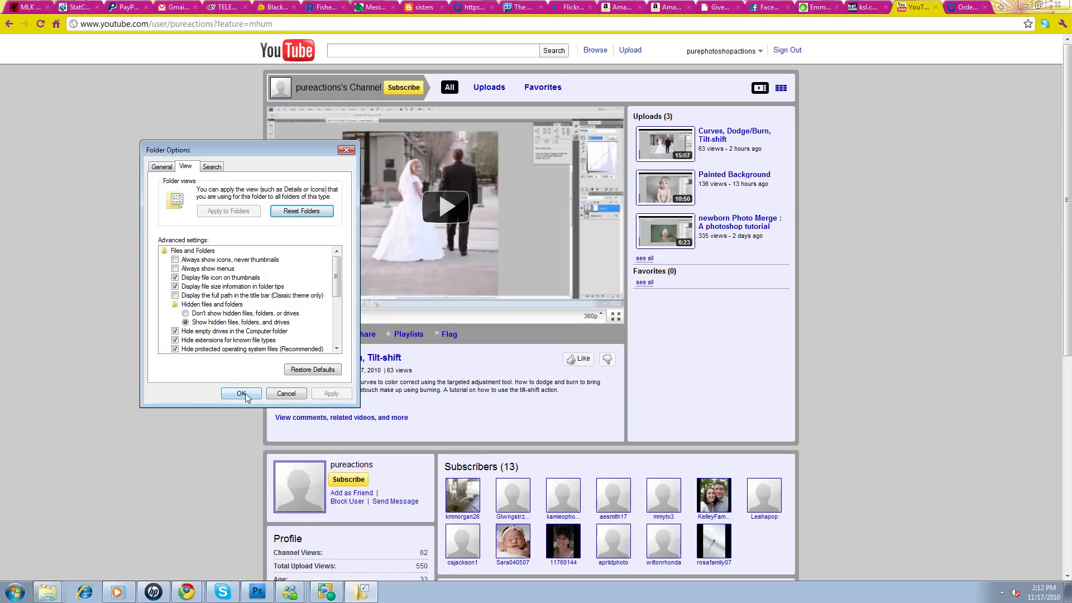
{"action": "left_click", "coordinate": [346, 150]}
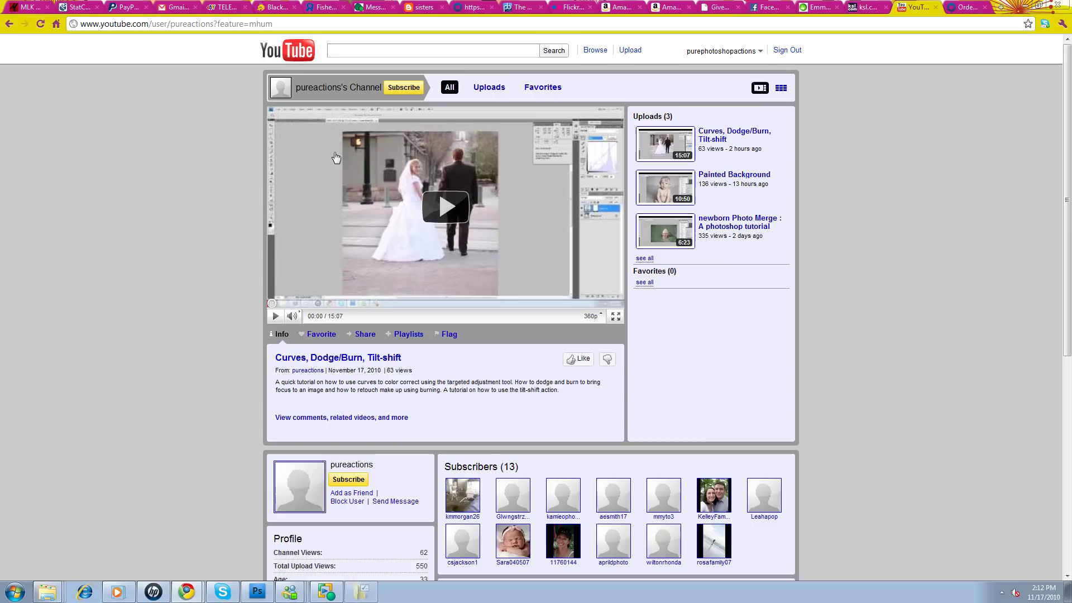
{"action": "mouse_move", "coordinate": [34, 591]}
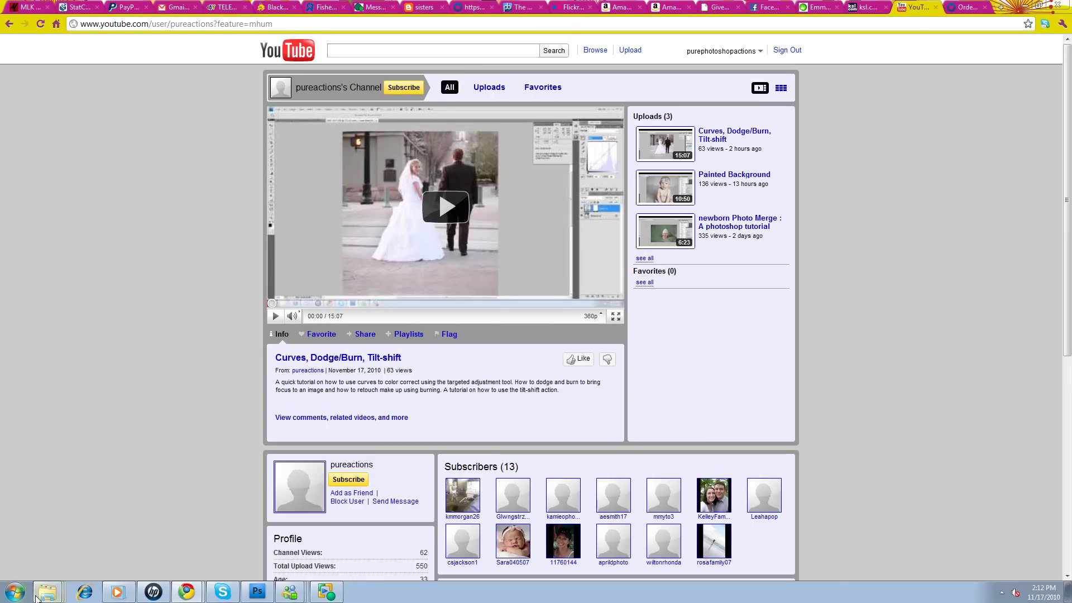
Browse drive C: to ProgramData\Adobe\Photoshop Elements\9.0\Photo Creations\photo effects
{"action": "left_click", "coordinate": [16, 593]}
{"action": "left_click", "coordinate": [166, 423]}
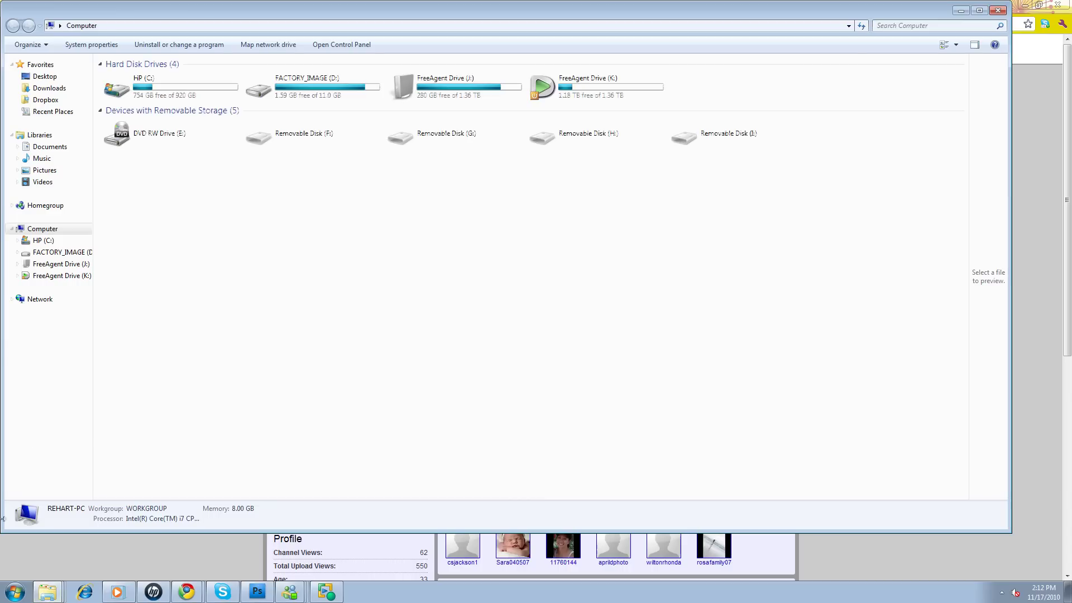
{"action": "left_click", "coordinate": [44, 241]}
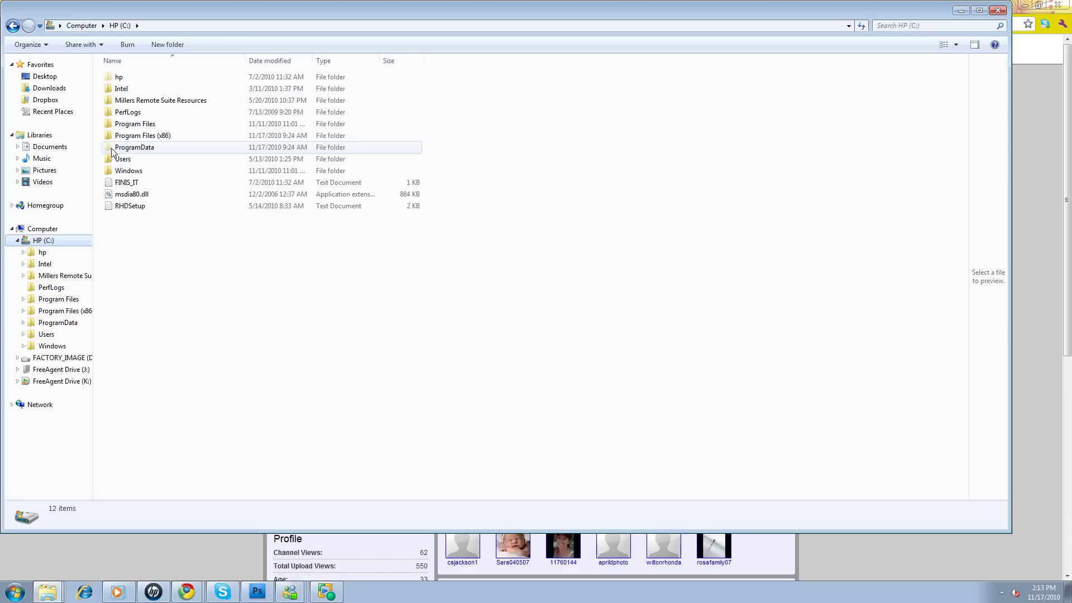
{"action": "mouse_move", "coordinate": [117, 152]}
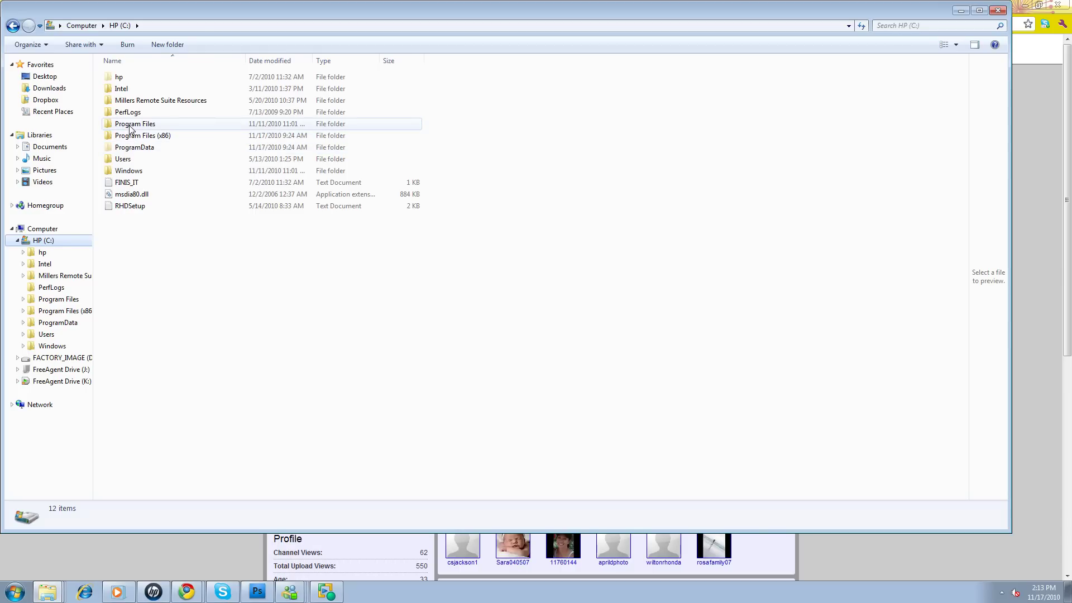
{"action": "double_click", "coordinate": [140, 152]}
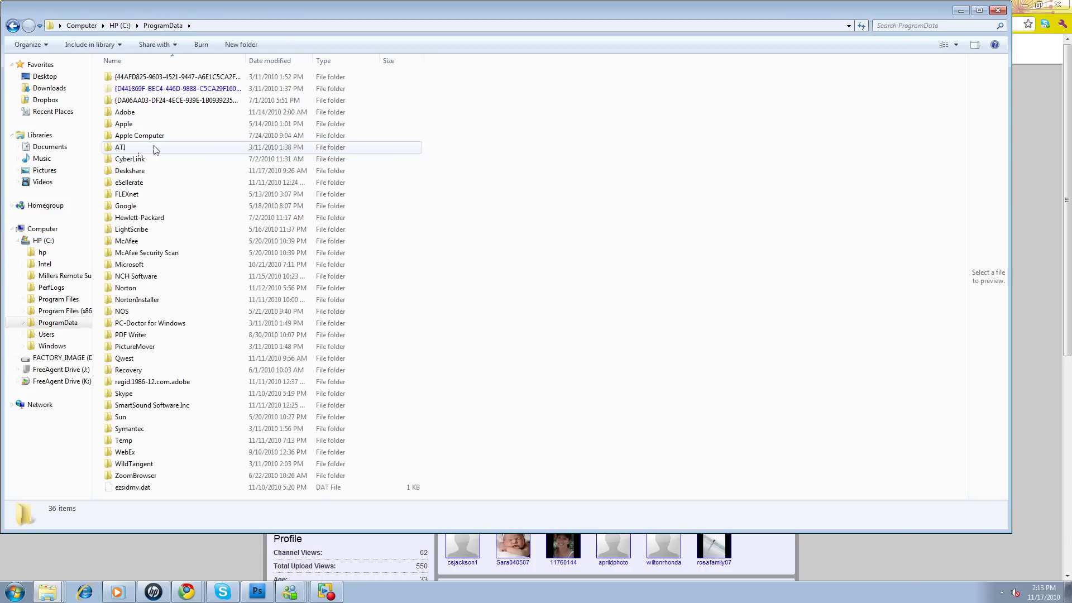
{"action": "double_click", "coordinate": [132, 113]}
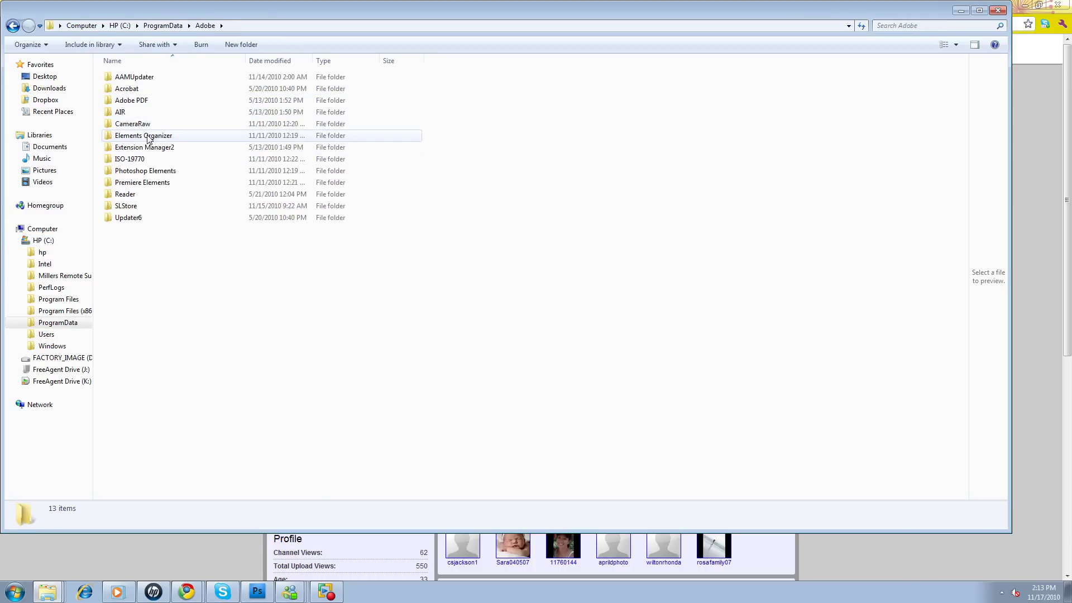
{"action": "double_click", "coordinate": [155, 174]}
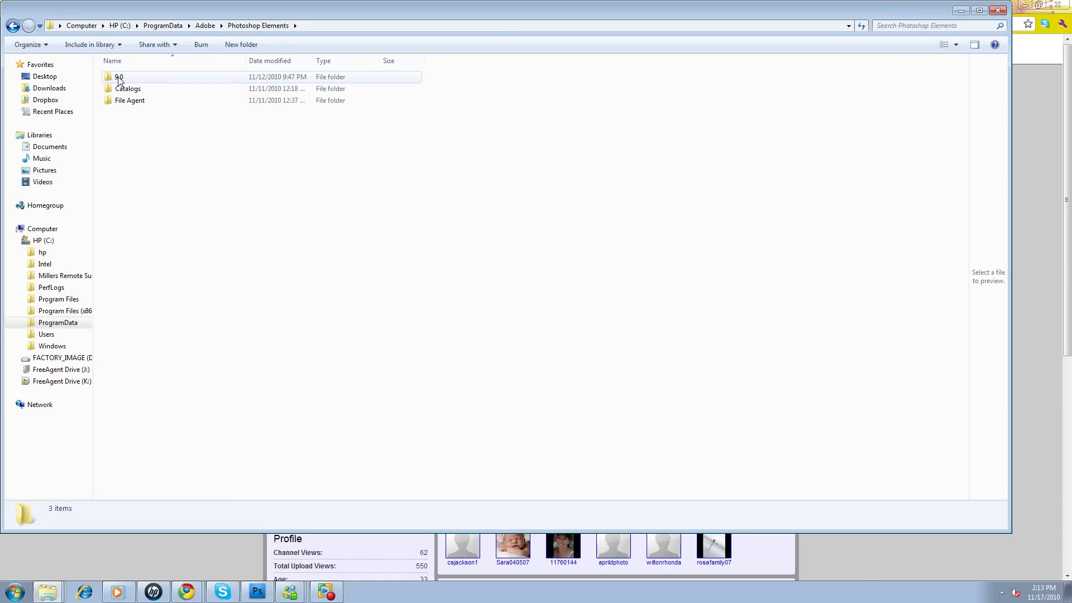
{"action": "double_click", "coordinate": [119, 78]}
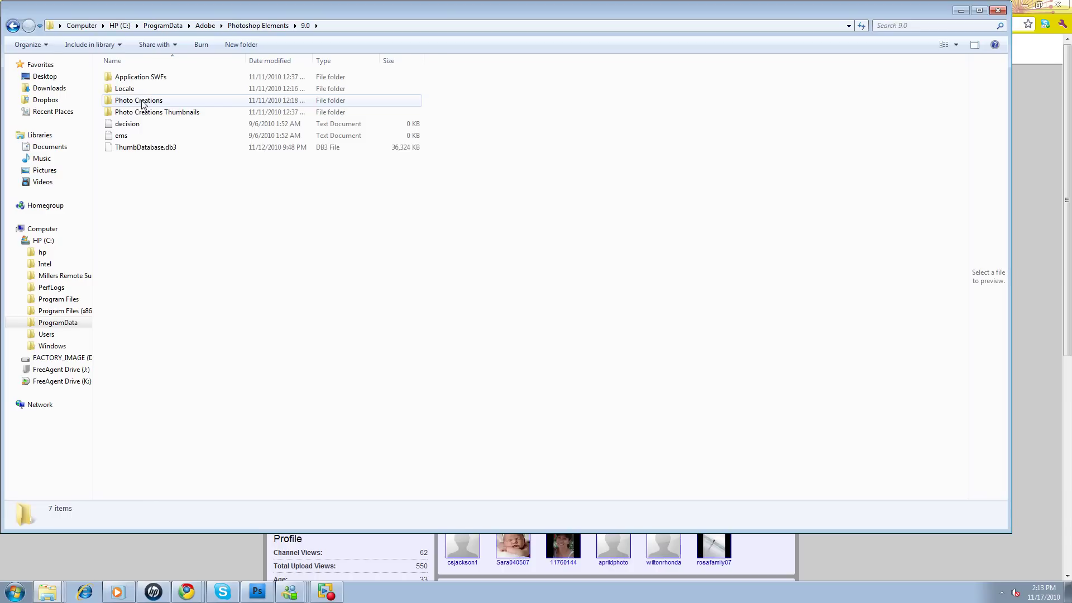
{"action": "double_click", "coordinate": [143, 104]}
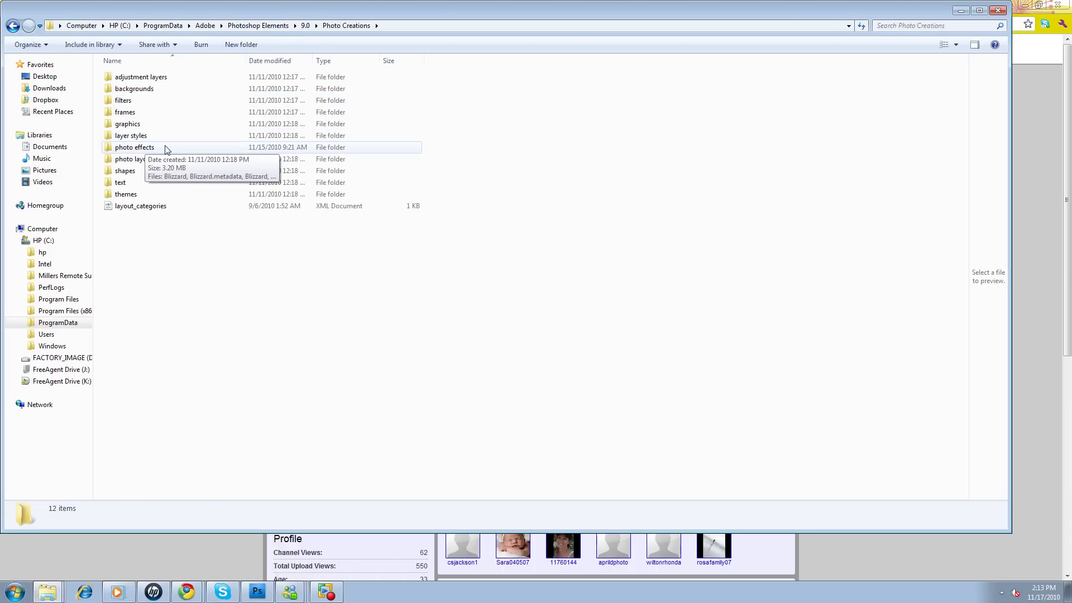
{"action": "double_click", "coordinate": [142, 148]}
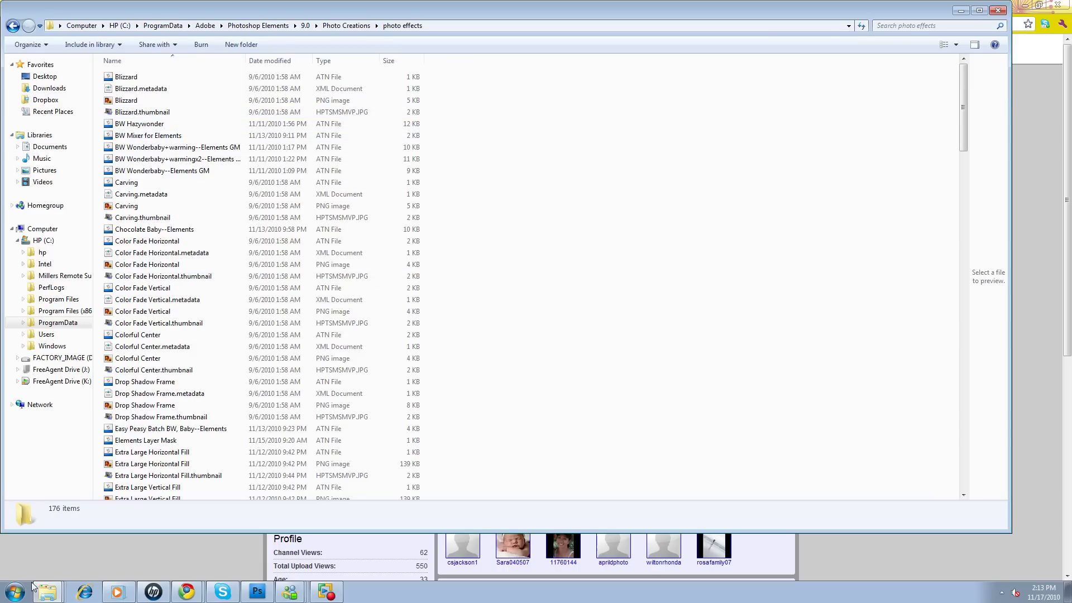
Open a second Computer window, move it aside, and open the recent BW Elements actions folder
{"action": "left_click", "coordinate": [15, 592]}
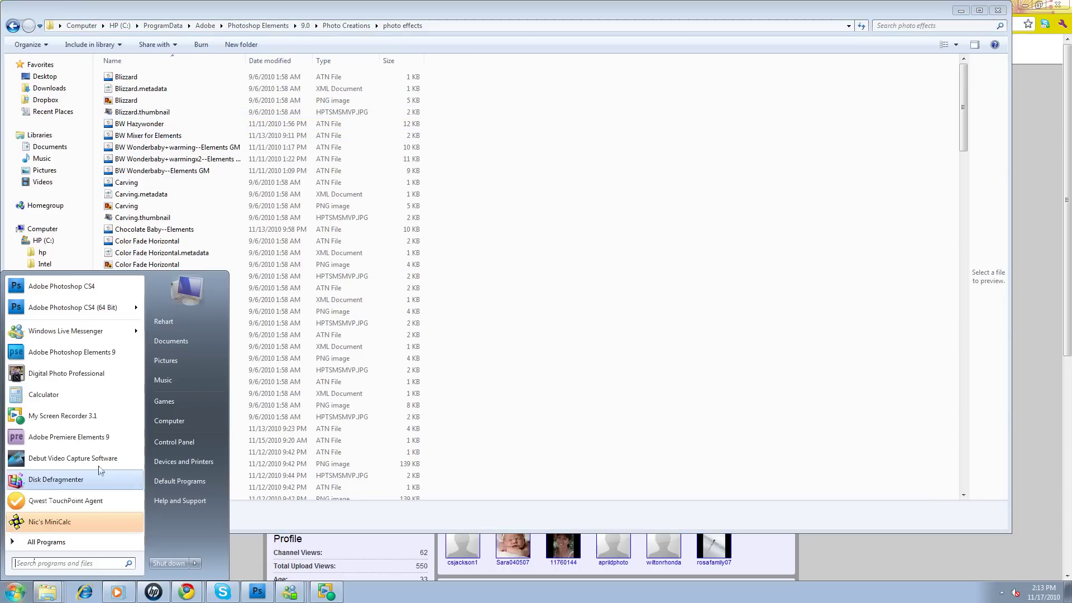
{"action": "left_click", "coordinate": [245, 420]}
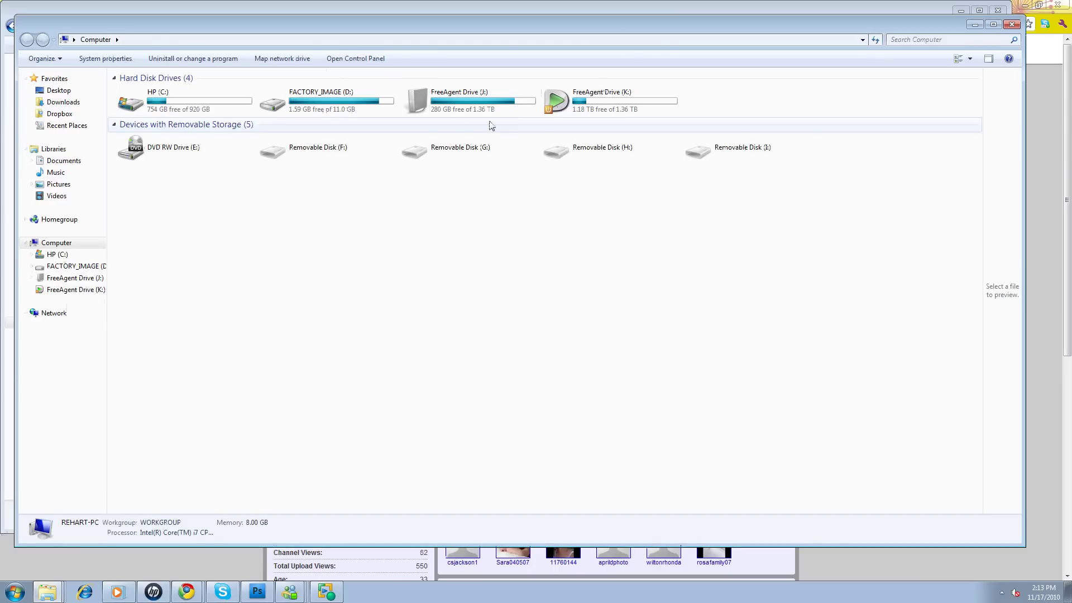
{"action": "left_click_drag", "start_coordinate": [414, 25], "coordinate": [498, 100]}
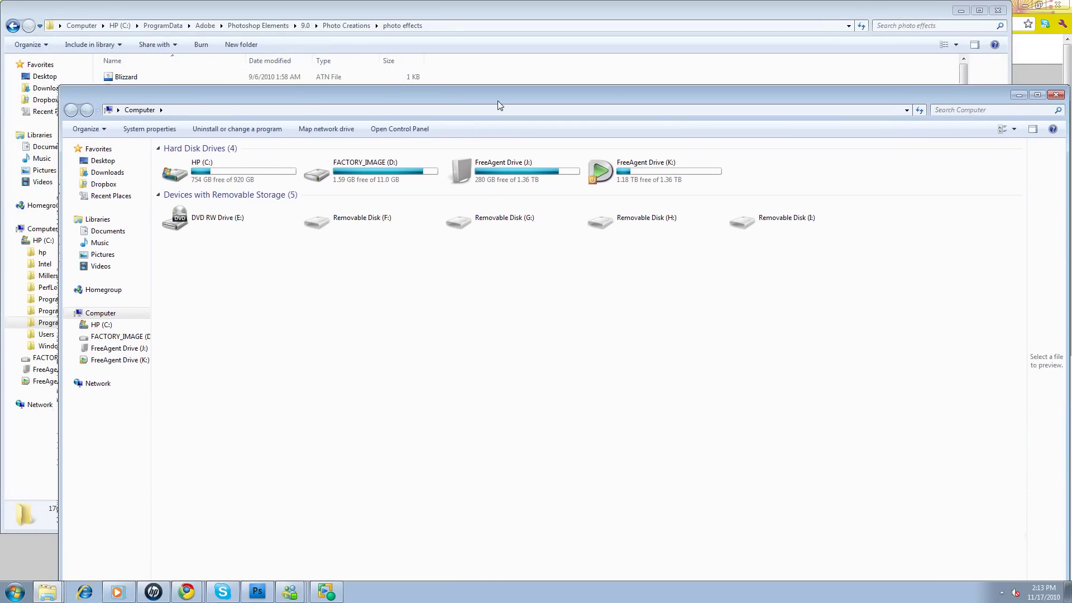
{"action": "right_click", "coordinate": [46, 596]}
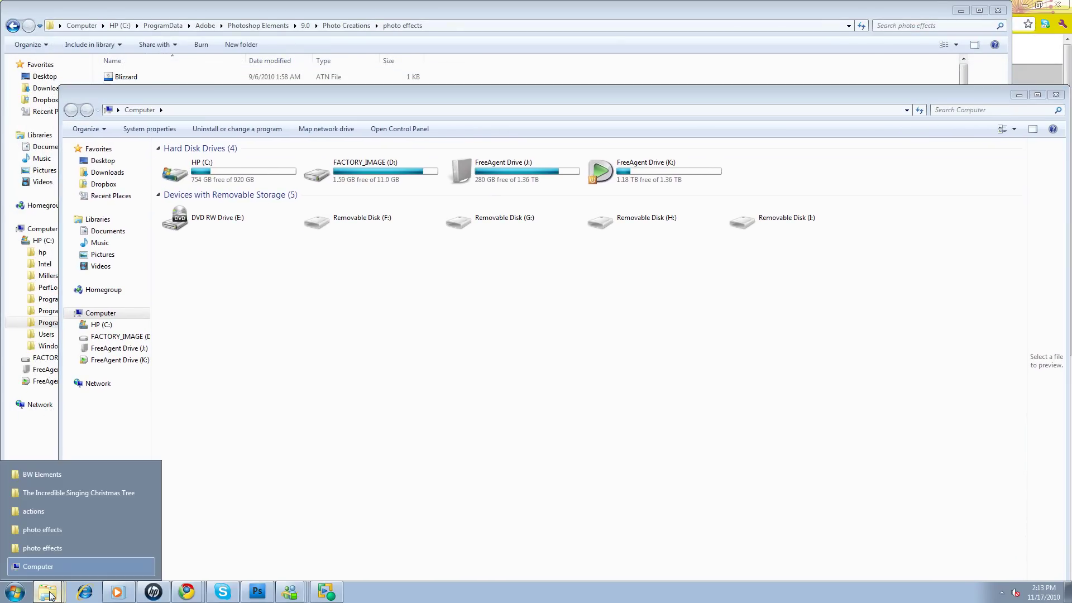
{"action": "left_click", "coordinate": [47, 477]}
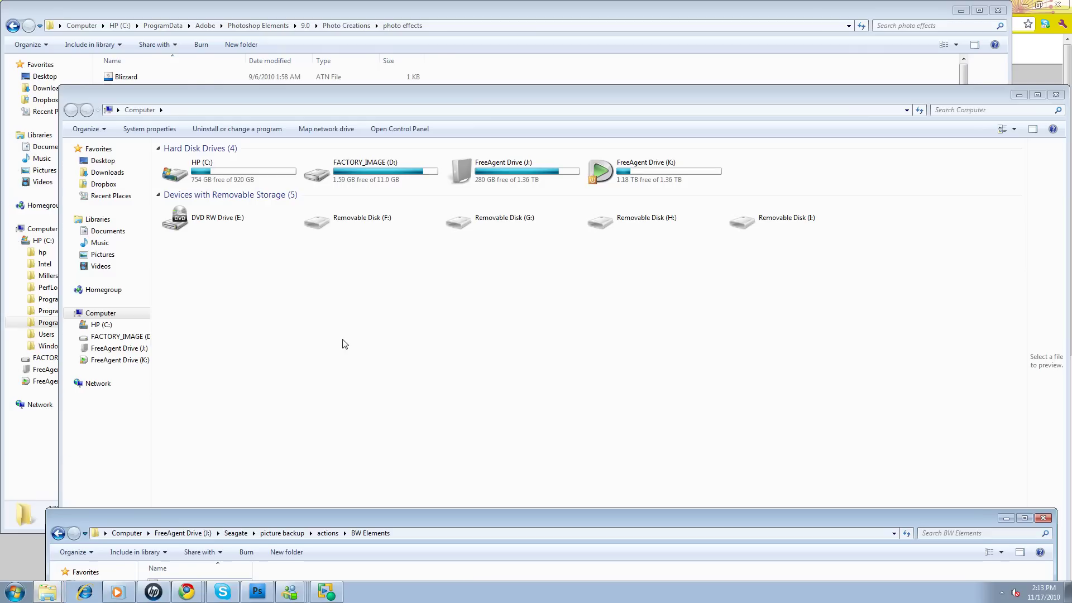
Select FreeAgent Drive (J:) and move the BW Elements window to the top of the screen
{"action": "right_click", "coordinate": [56, 598]}
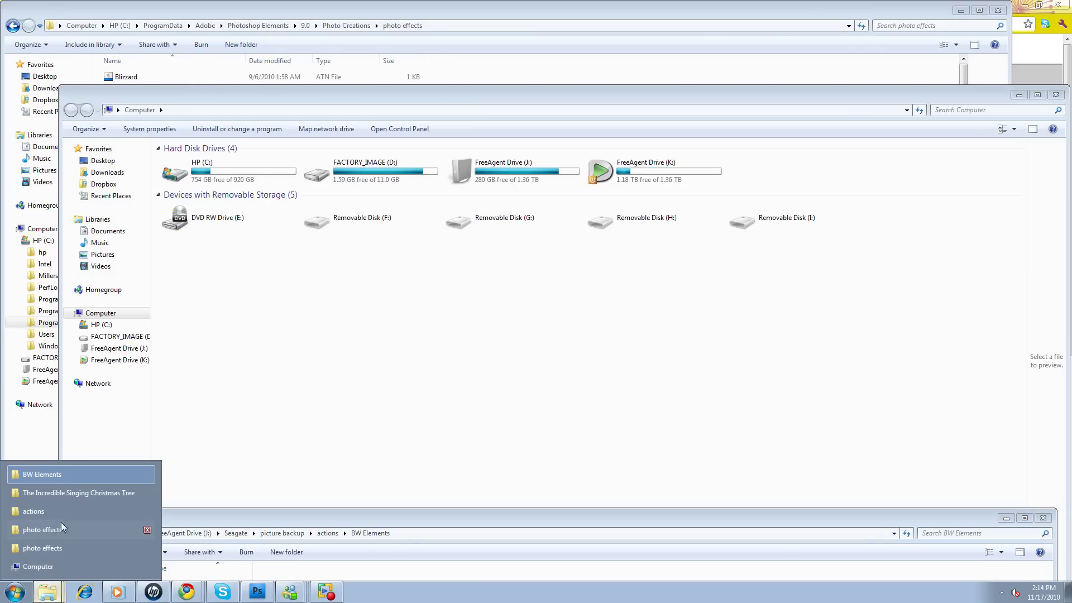
{"action": "left_click", "coordinate": [43, 479]}
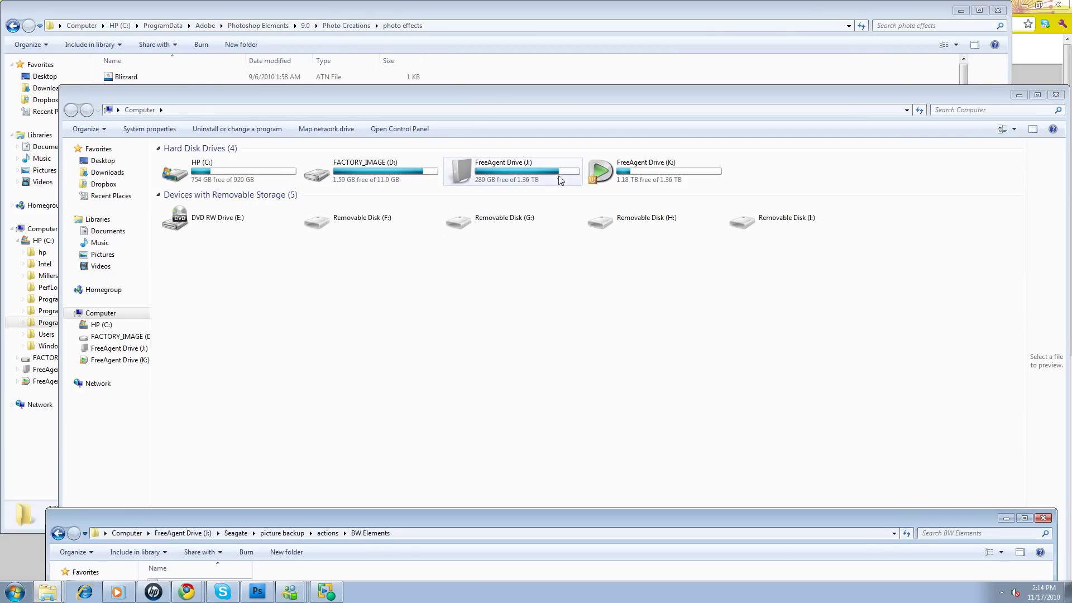
{"action": "left_click", "coordinate": [513, 172]}
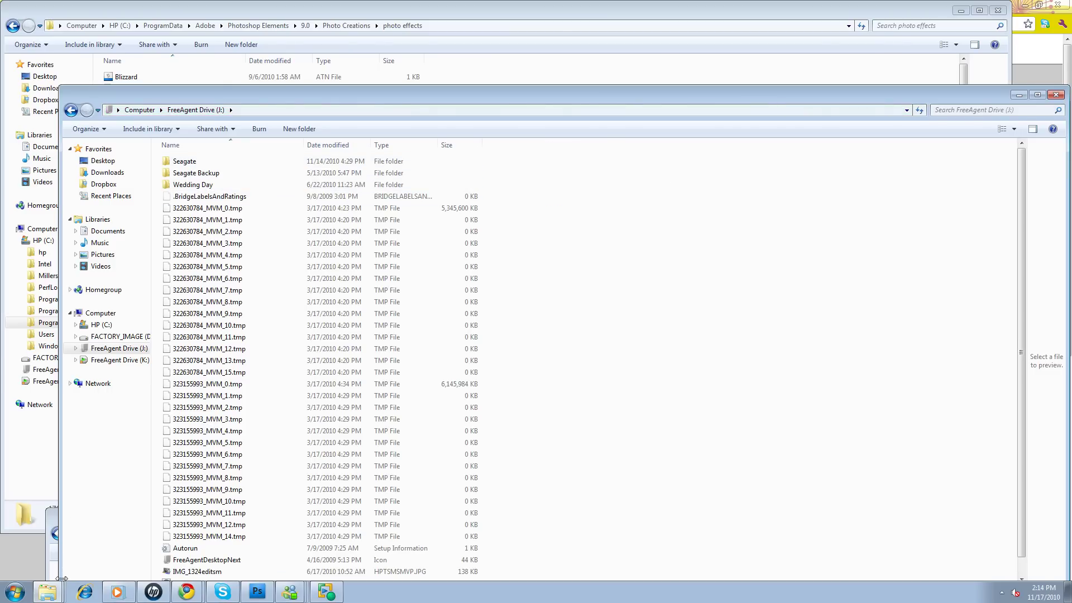
{"action": "mouse_move", "coordinate": [56, 595]}
{"action": "left_click", "coordinate": [45, 474]}
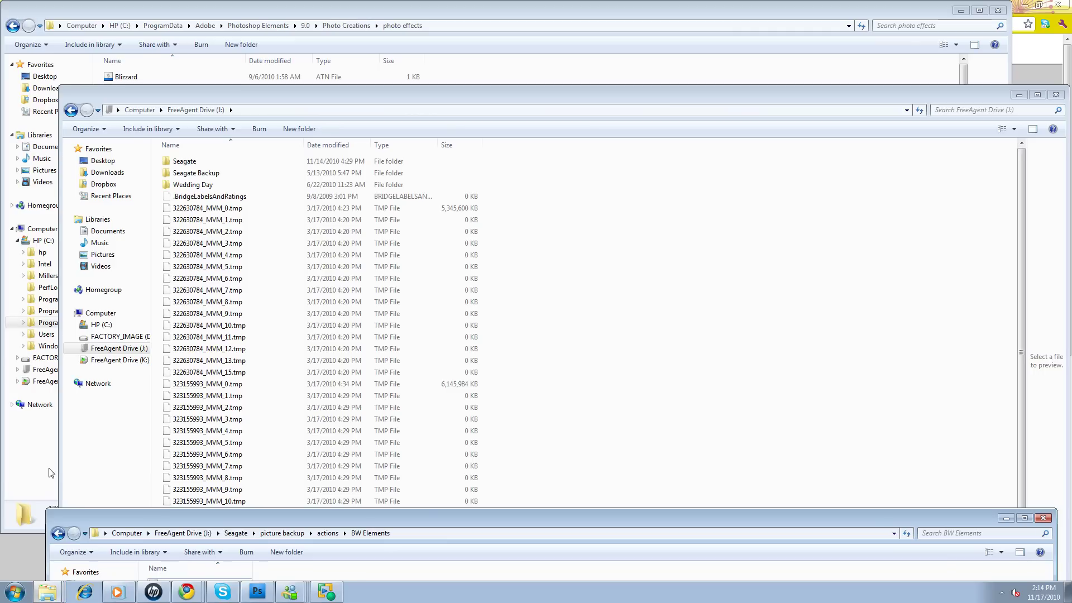
{"action": "left_click_drag", "start_coordinate": [199, 521], "coordinate": [358, 96]}
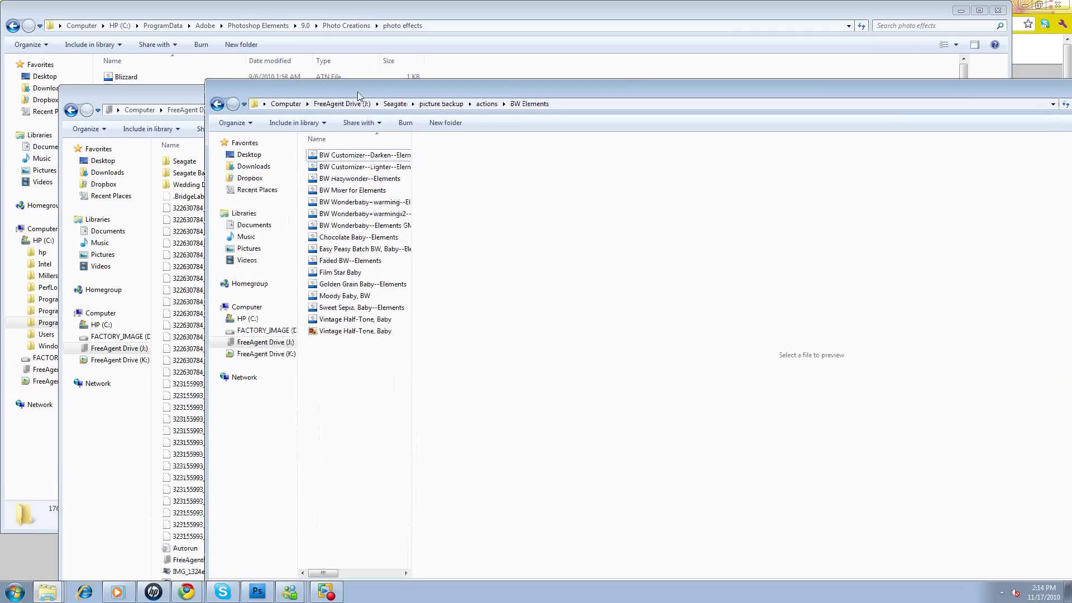
Arrange the FreeAgent Drive and BW Elements windows so photo effects is visible alongside
{"action": "left_click_drag", "start_coordinate": [129, 96], "coordinate": [176, 453]}
{"action": "left_click", "coordinate": [254, 493]}
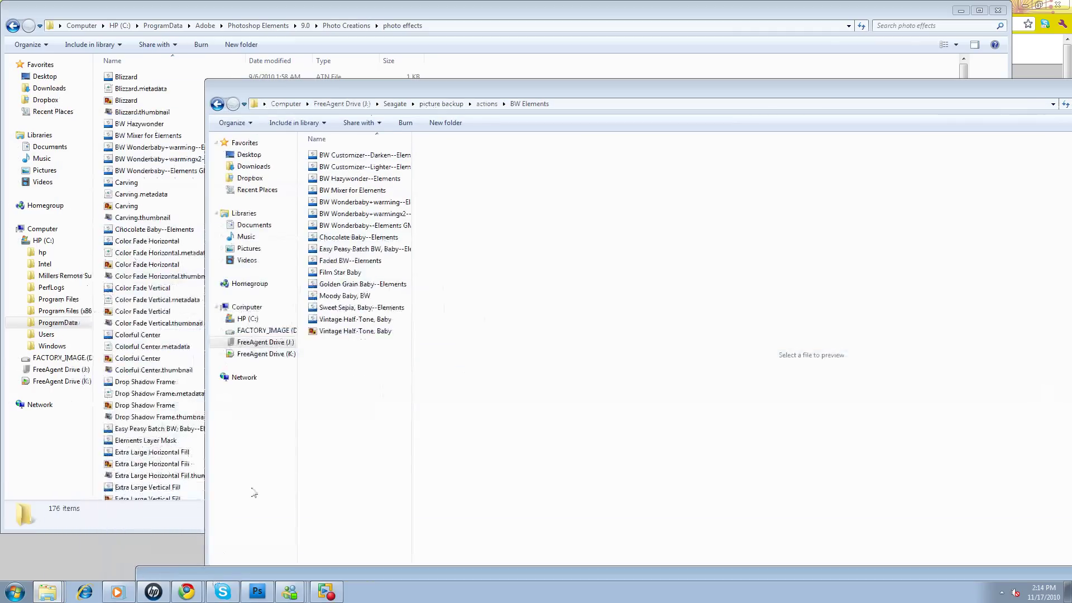
{"action": "left_click_drag", "start_coordinate": [441, 92], "coordinate": [530, 58]}
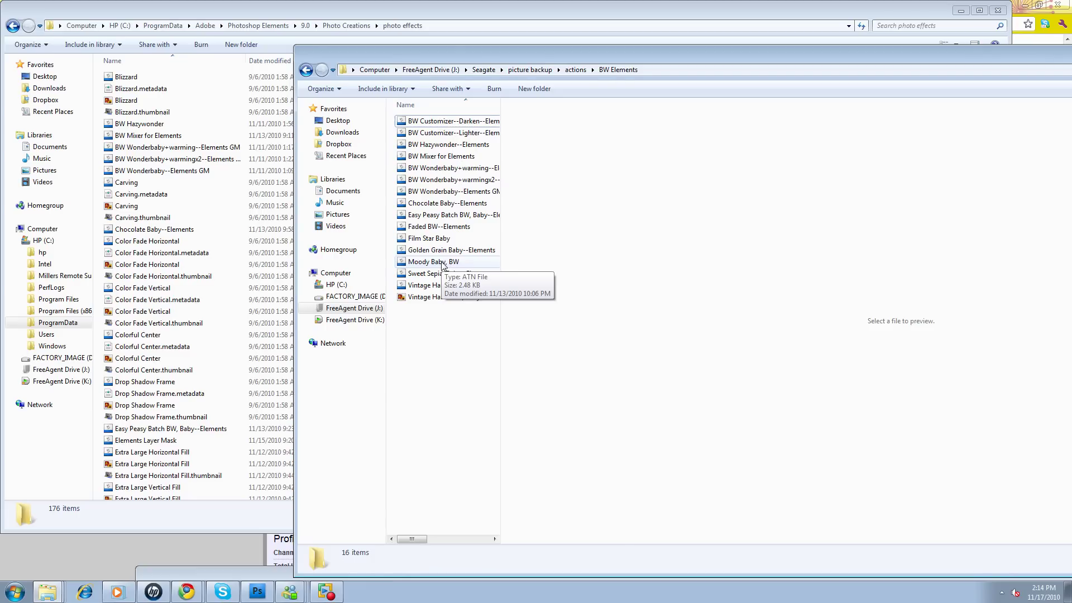
Drag Moody Baby, BW into photo effects, cancel the existing-file conflict, and lower the window
{"action": "left_click_drag", "start_coordinate": [443, 265], "coordinate": [197, 219]}
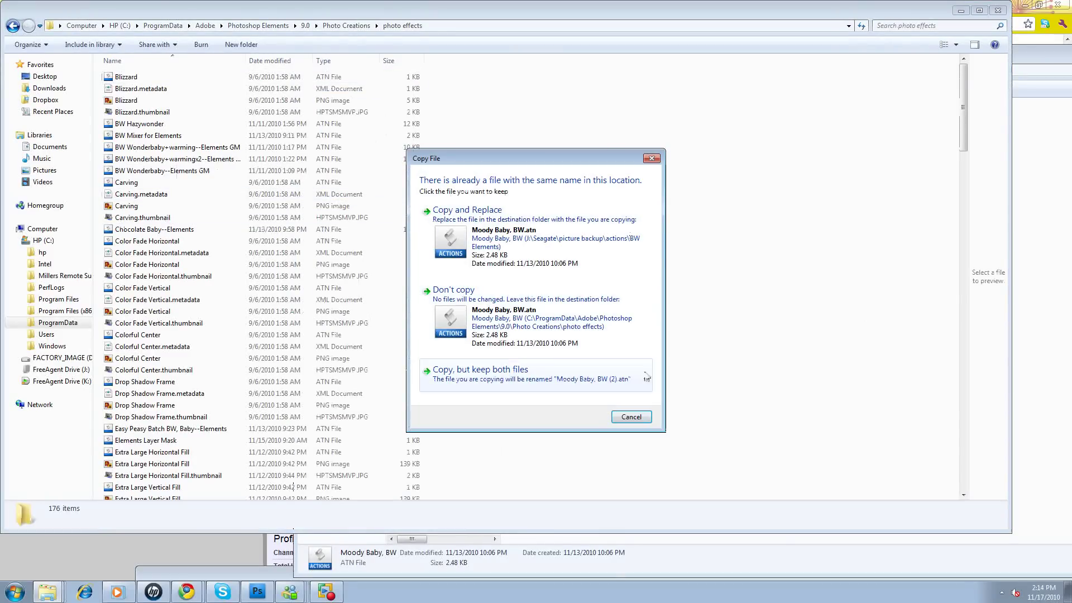
{"action": "left_click", "coordinate": [650, 159]}
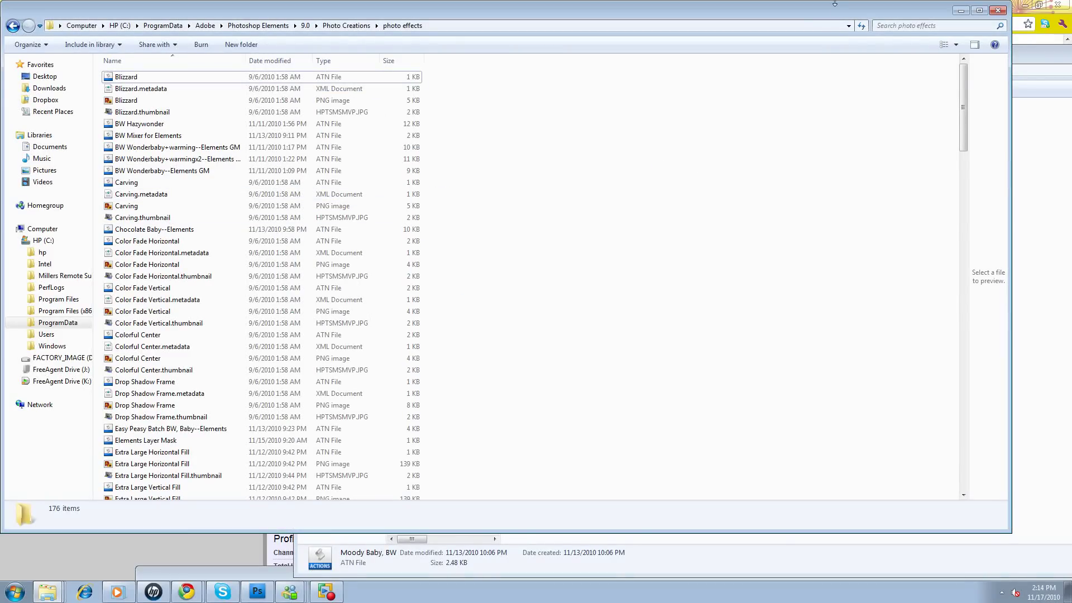
{"action": "left_click_drag", "start_coordinate": [831, 21], "coordinate": [845, 227]}
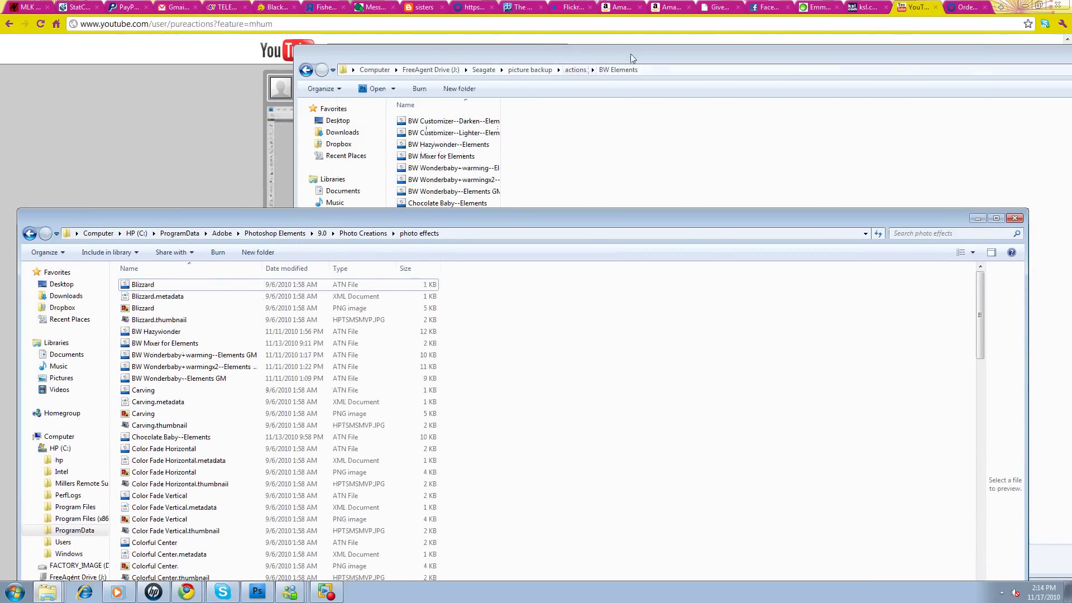
Raise the BW Elements window, then move the 176-item photo effects window to the front at the top
{"action": "left_click_drag", "start_coordinate": [630, 56], "coordinate": [632, 28]}
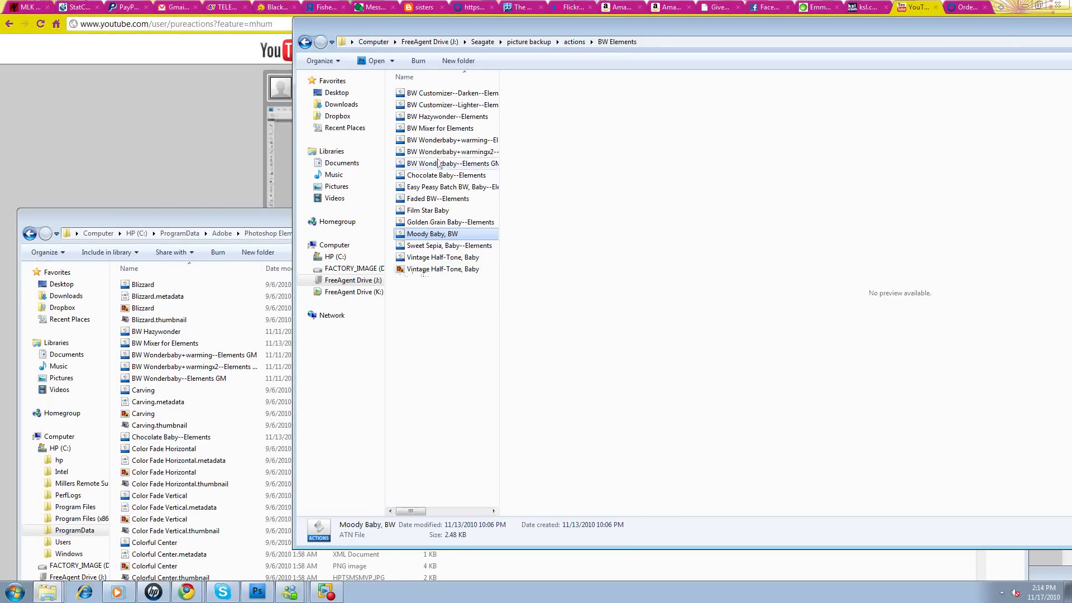
{"action": "left_click", "coordinate": [166, 217]}
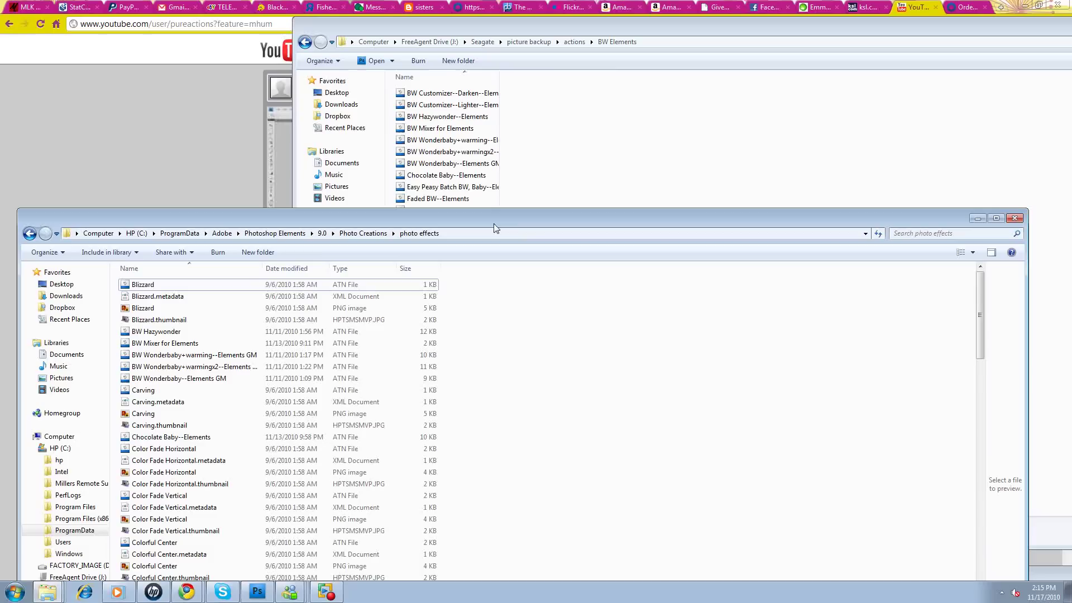
{"action": "left_click_drag", "start_coordinate": [544, 215], "coordinate": [545, 25]}
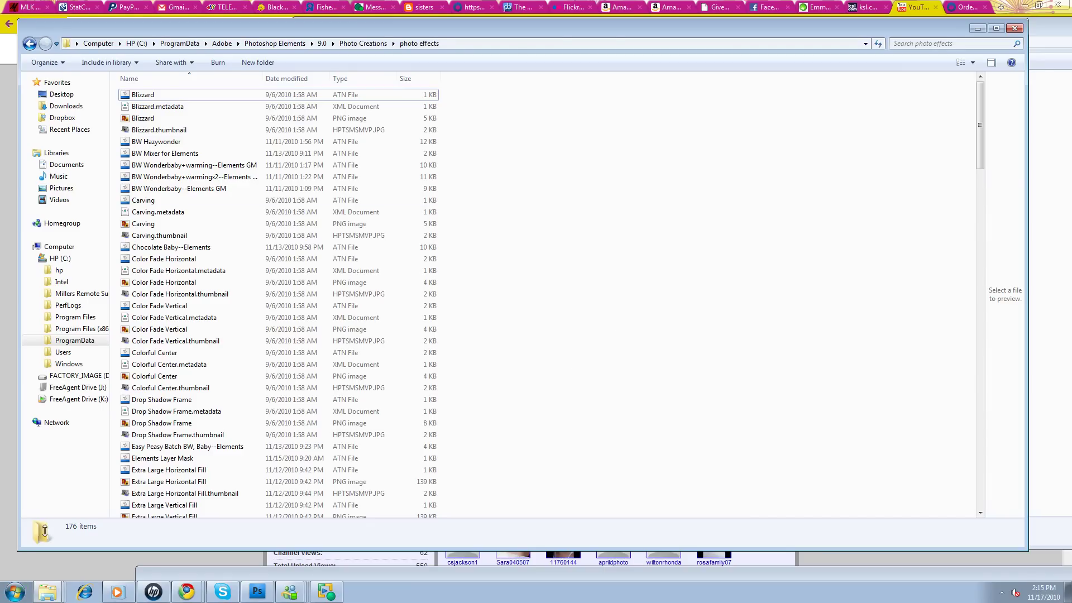
Launch Adobe Photoshop Elements 9 from the Start menu and choose EDIT on the welcome screen
{"action": "left_click", "coordinate": [15, 592]}
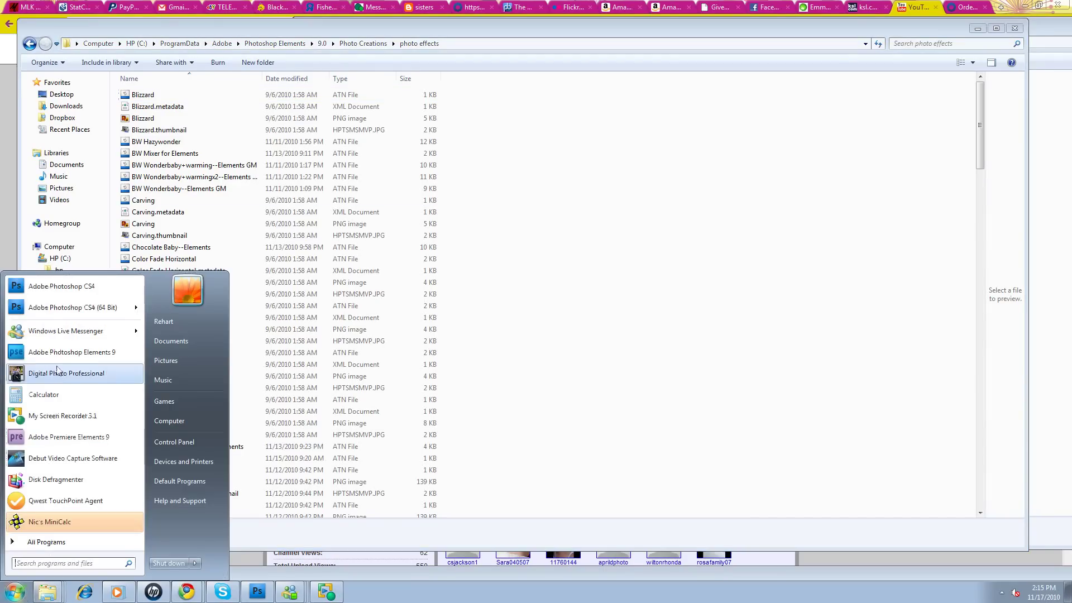
{"action": "left_click", "coordinate": [72, 352]}
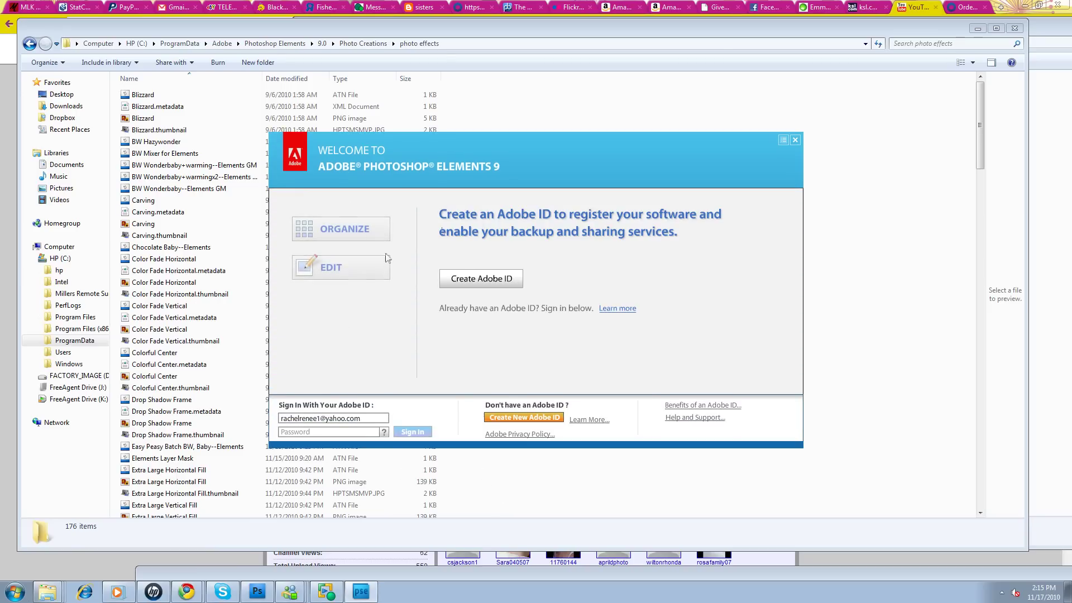
{"action": "left_click", "coordinate": [330, 268]}
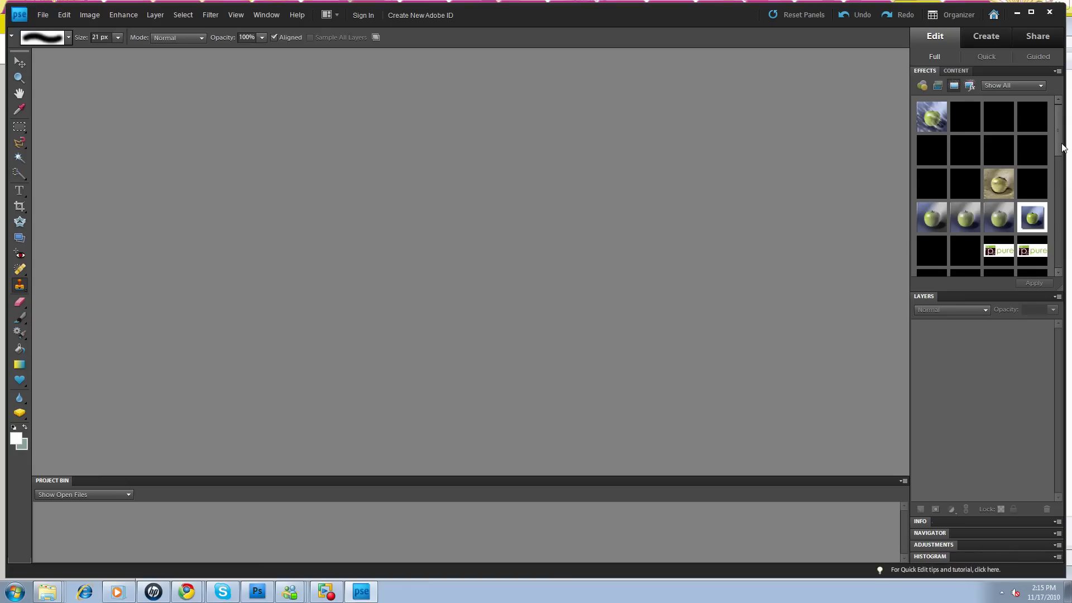
Switch the Effects panel to Photo Effects with the Show All category selected
{"action": "mouse_move", "coordinate": [1063, 148]}
{"action": "left_mouse_down"}
{"action": "mouse_move", "coordinate": [1070, 236]}
{"action": "mouse_move", "coordinate": [1068, 145]}
{"action": "left_mouse_up"}
{"action": "left_click", "coordinate": [961, 86]}
{"action": "left_click", "coordinate": [1041, 87]}
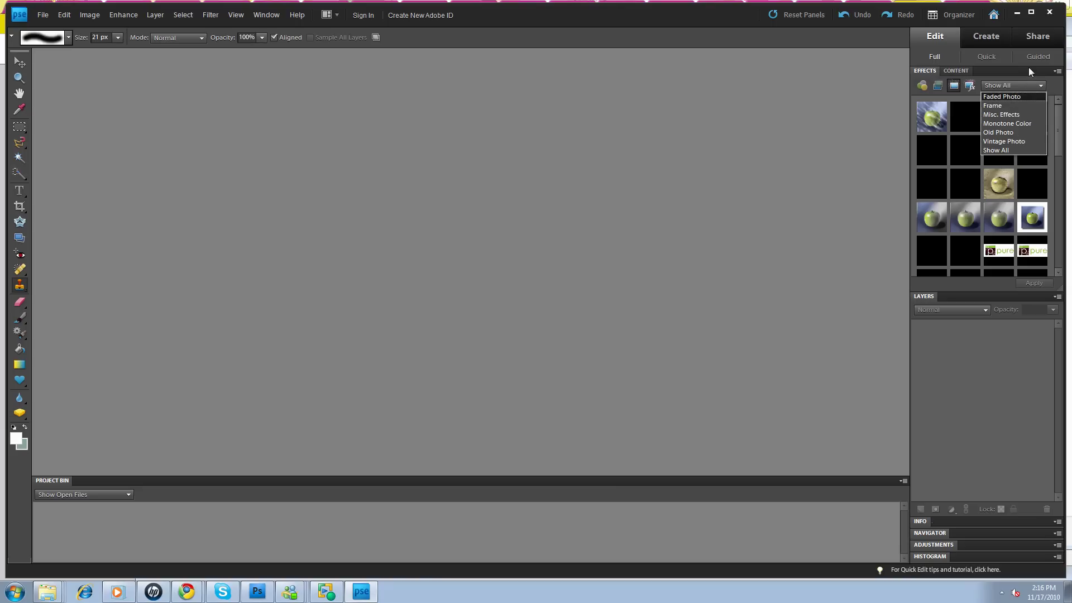
{"action": "left_click", "coordinate": [1042, 87]}
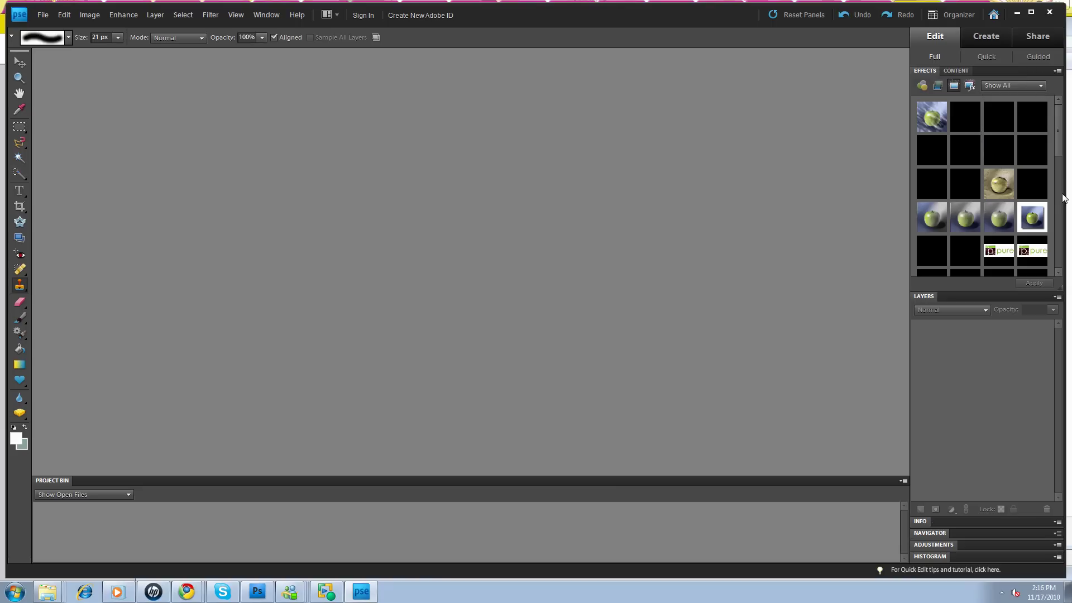